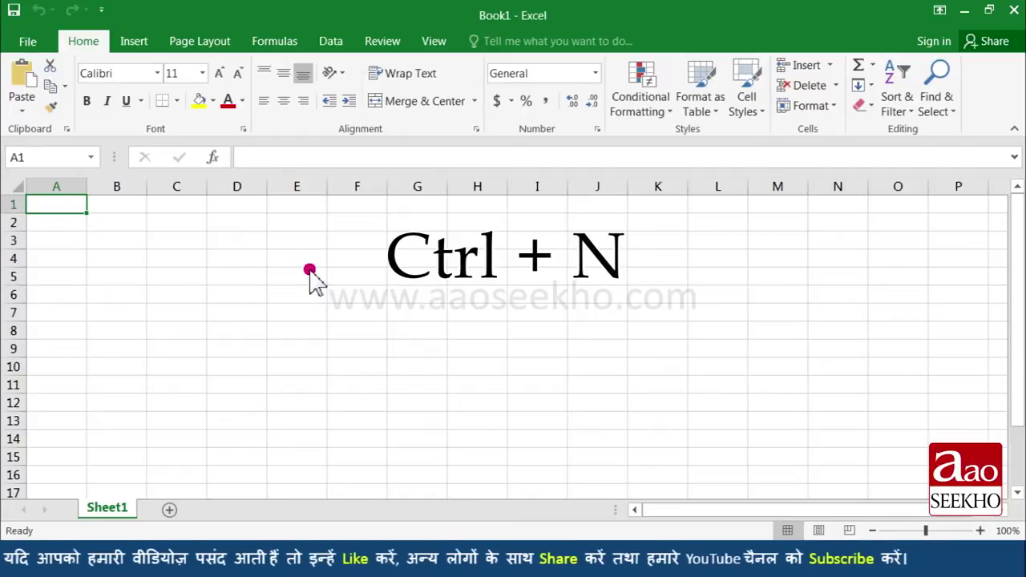
Step: Bring up the new-workbook template gallery and scroll through the available templates
click(28, 41)
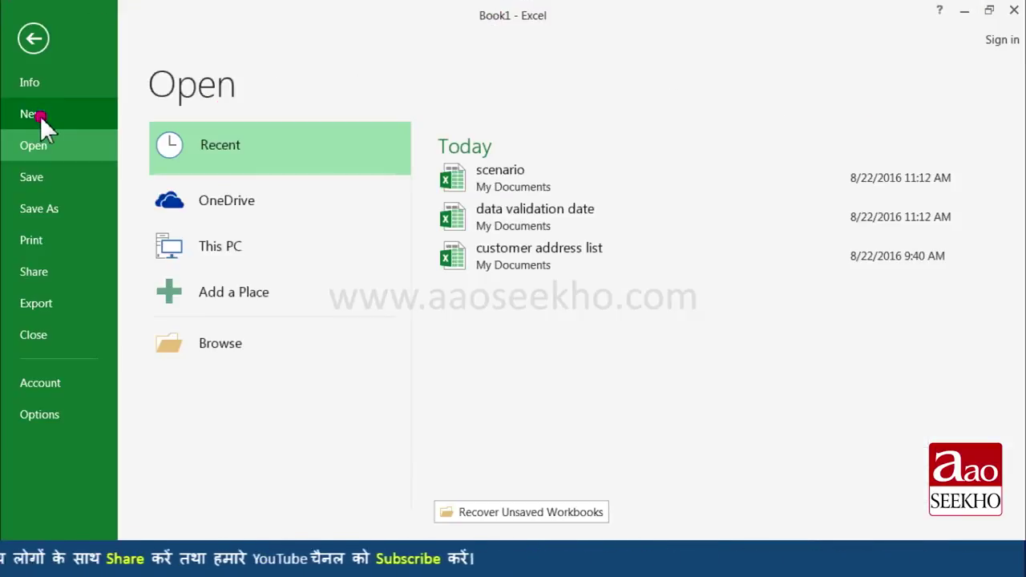
click(40, 116)
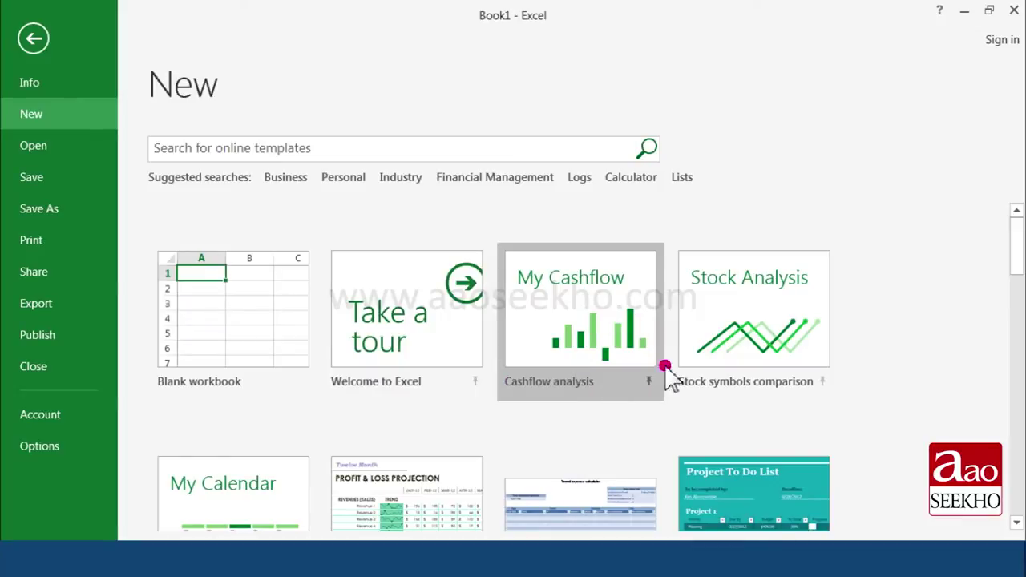
scroll(652, 390, down, 5)
scroll(609, 361, down, 1)
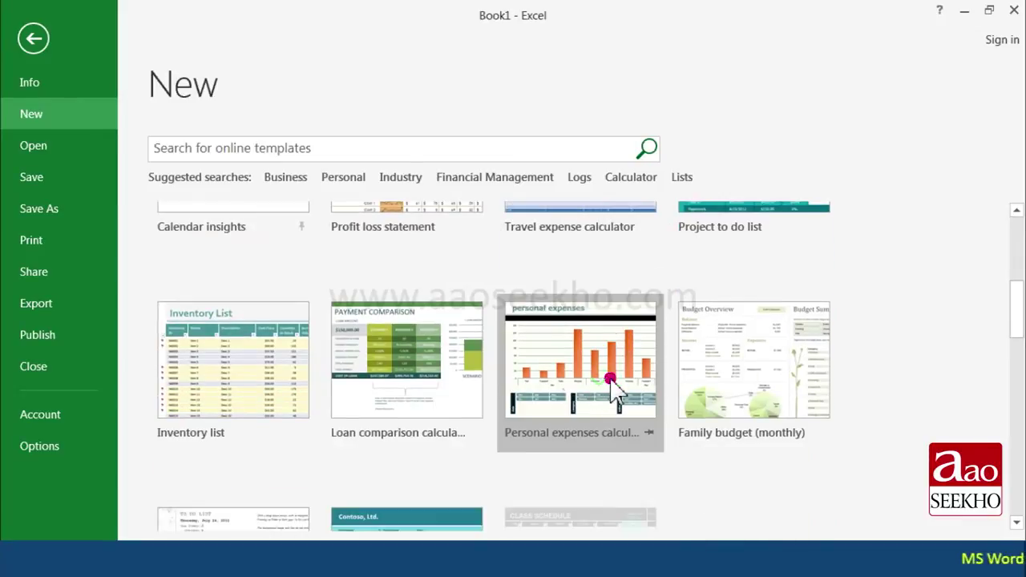
scroll(590, 394, down, 4)
scroll(581, 397, down, 3)
scroll(571, 409, up, 1)
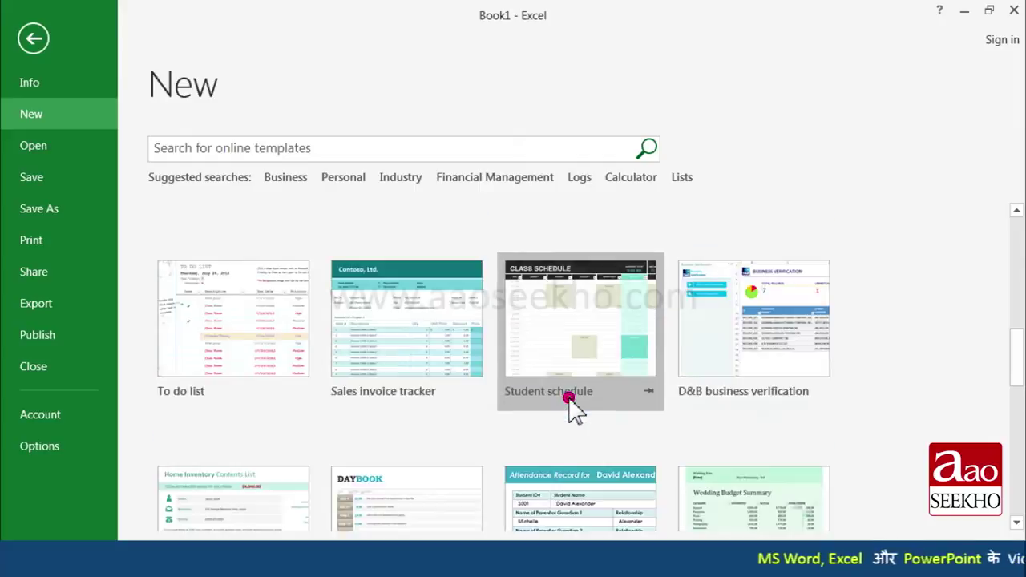
scroll(571, 409, up, 4)
scroll(571, 409, up, 6)
scroll(571, 408, up, 1)
text(Invoice)
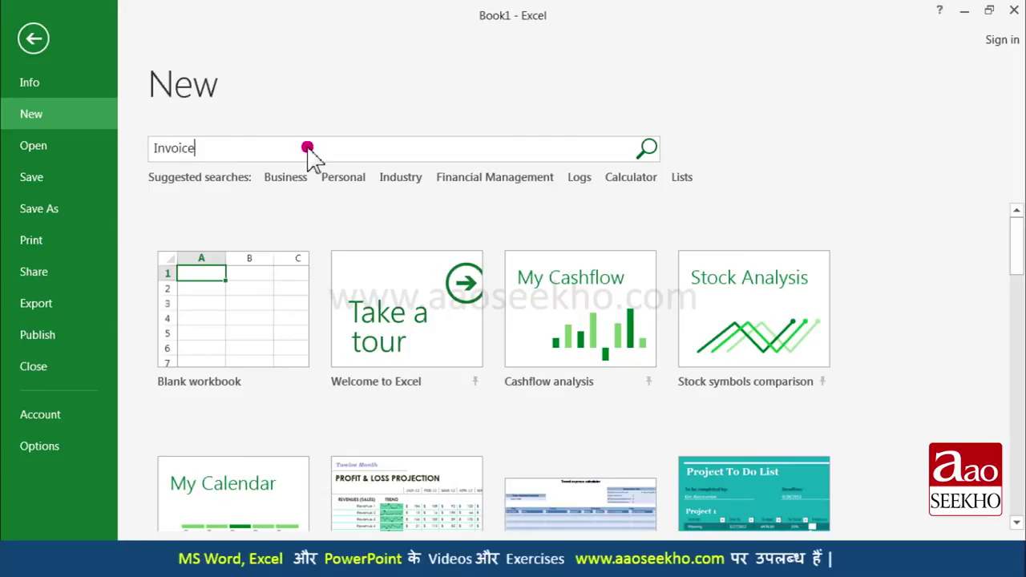
key(Return)
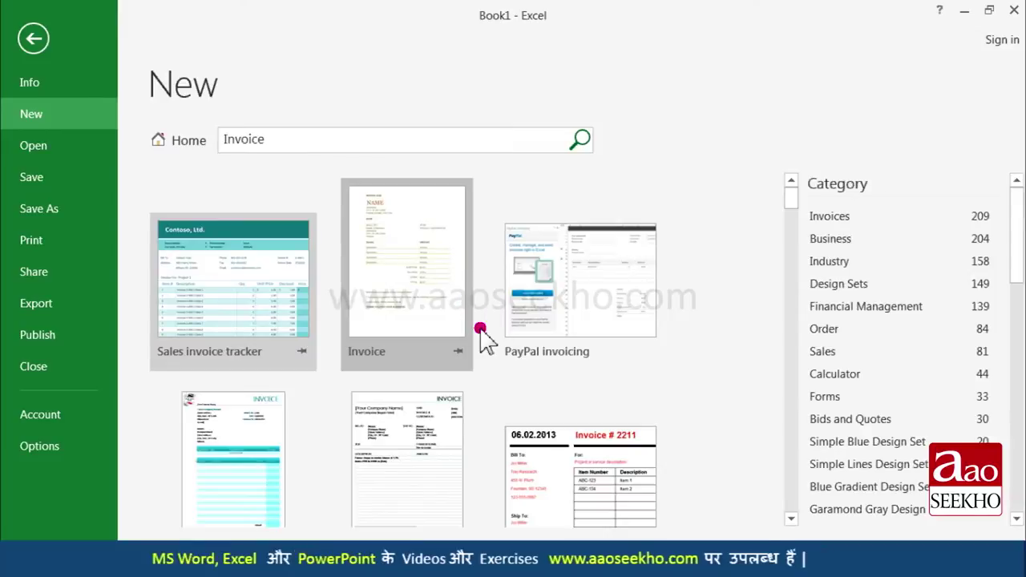
scroll(479, 337, down, 1)
scroll(480, 337, down, 2)
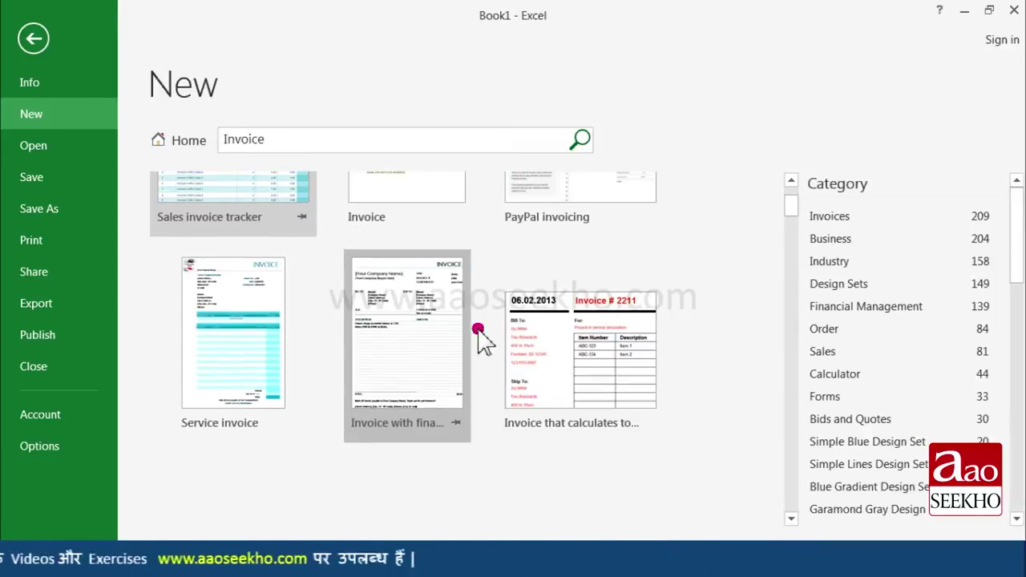
scroll(480, 337, down, 2)
scroll(479, 337, down, 2)
scroll(480, 337, down, 3)
scroll(479, 337, down, 3)
scroll(479, 336, down, 2)
scroll(479, 336, down, 4)
scroll(479, 337, down, 2)
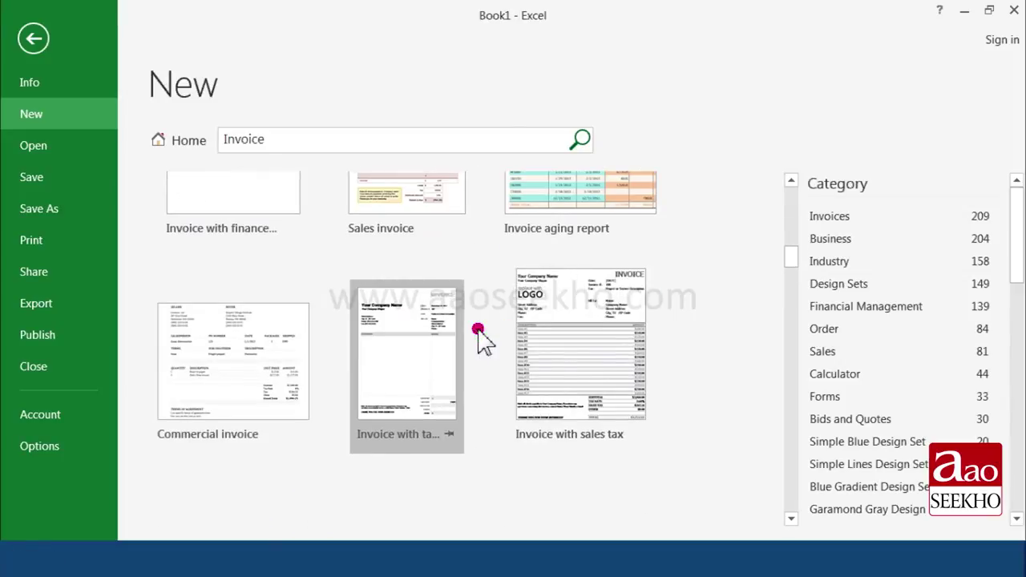
scroll(479, 337, down, 3)
scroll(480, 337, up, 3)
scroll(479, 336, up, 2)
scroll(479, 337, down, 3)
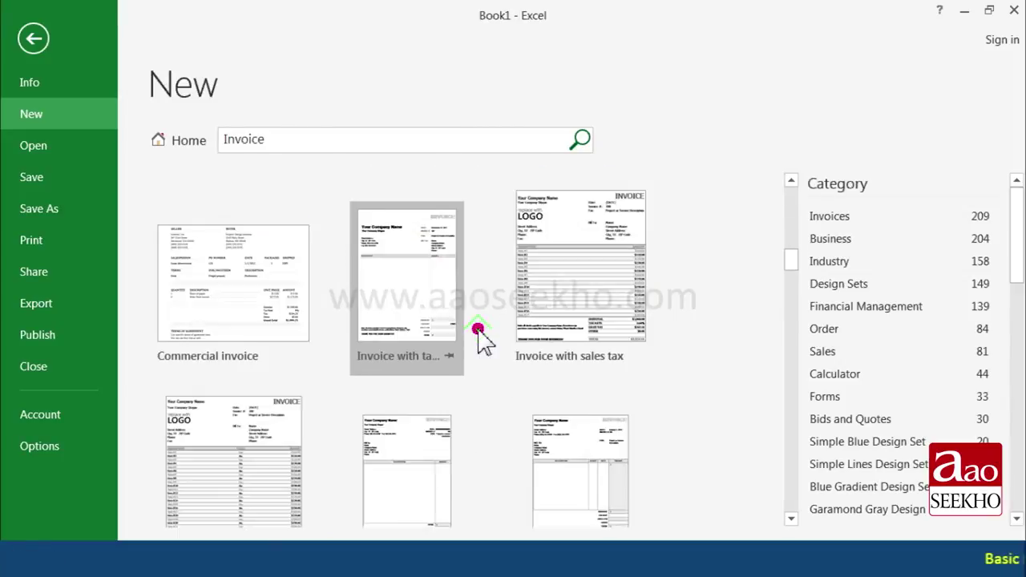
scroll(479, 337, down, 2)
scroll(479, 337, up, 2)
scroll(479, 337, up, 4)
scroll(478, 336, up, 3)
scroll(479, 337, up, 3)
scroll(479, 337, up, 3)
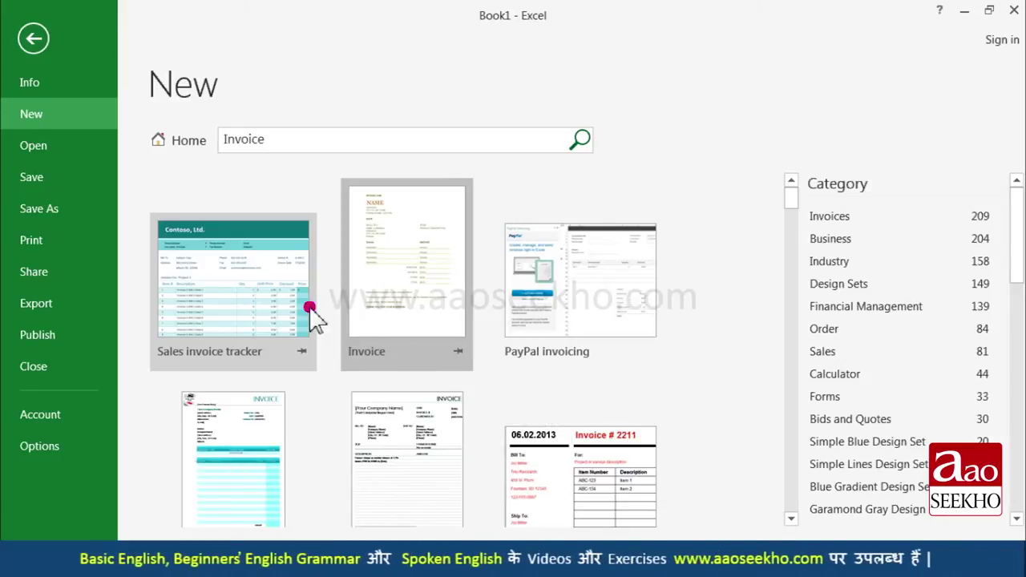
click(181, 142)
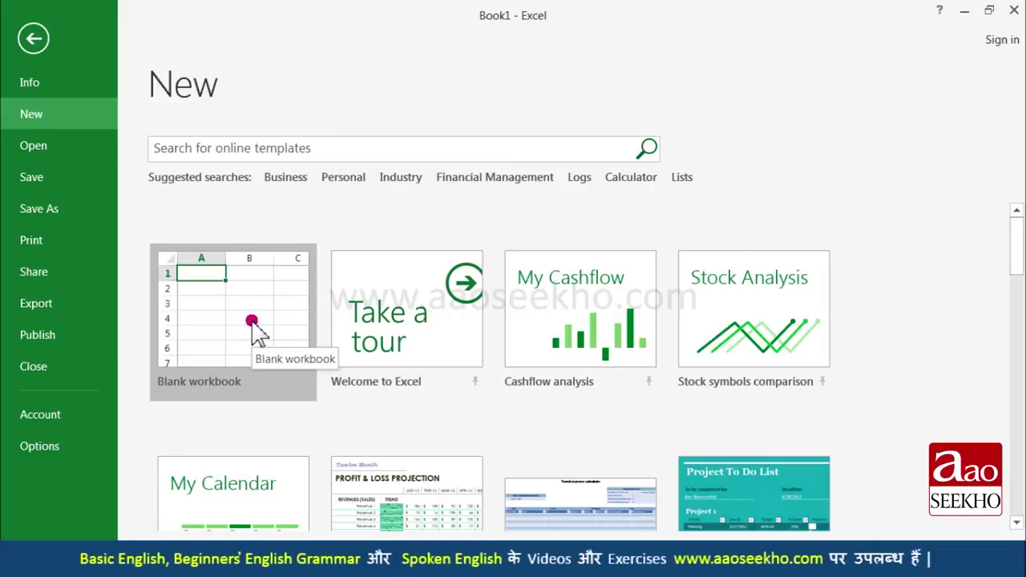
Step: Create a blank workbook and begin the Name header in the first cell
click(251, 322)
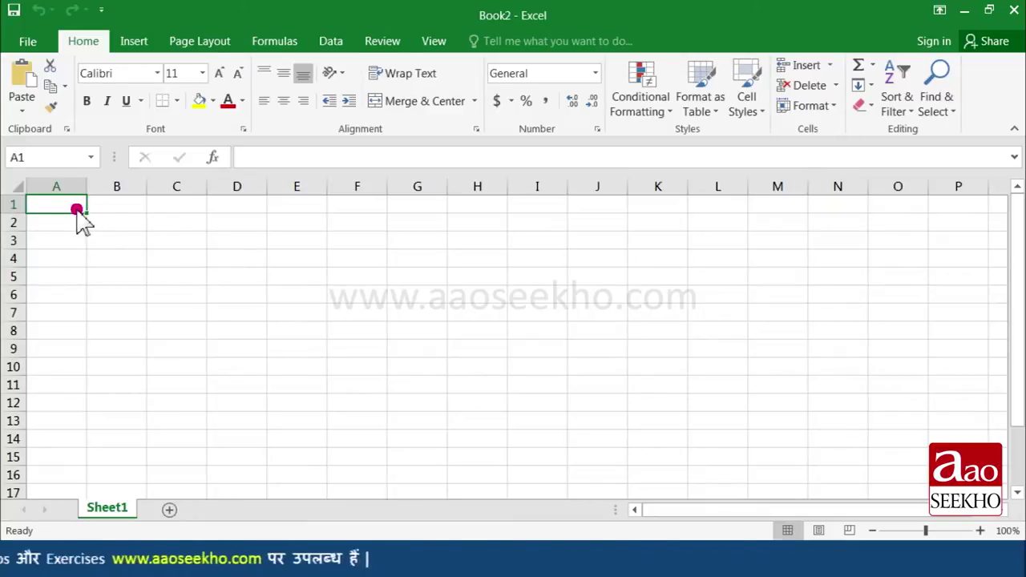
text(Name)
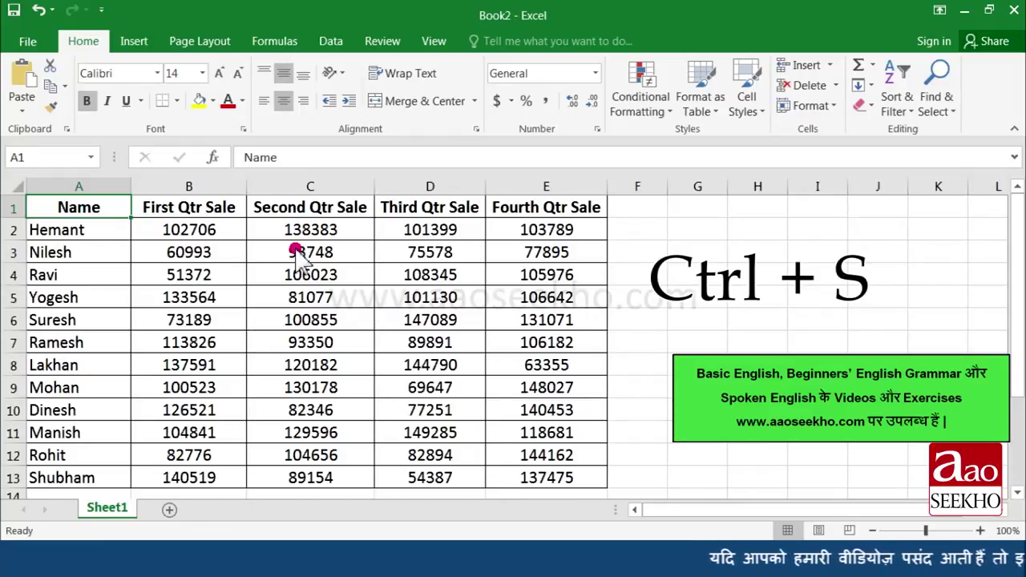
Step: Start saving Book2, checking OneDrive and This PC, then reach the Save As dialog at Documents
click(28, 45)
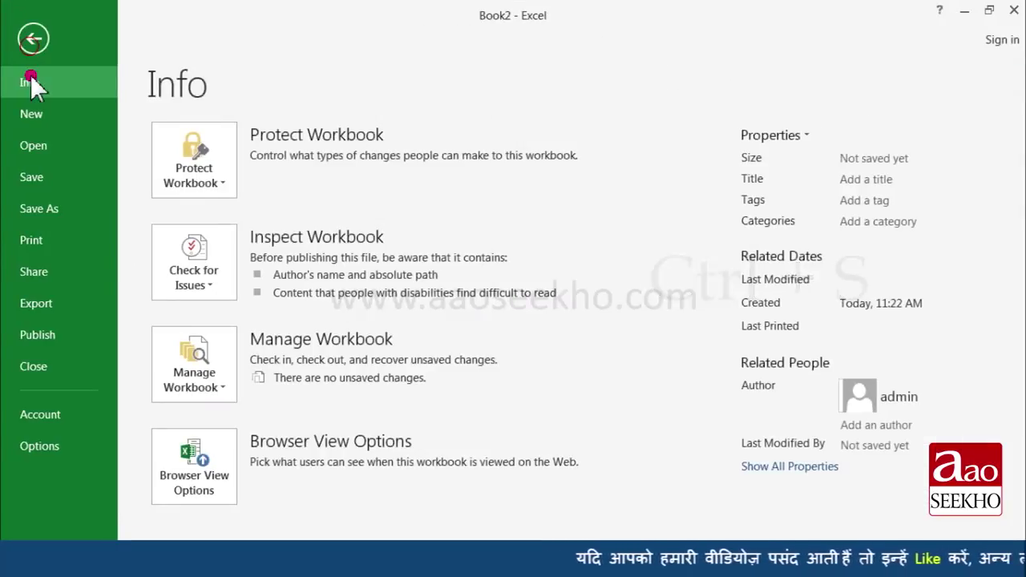
click(43, 179)
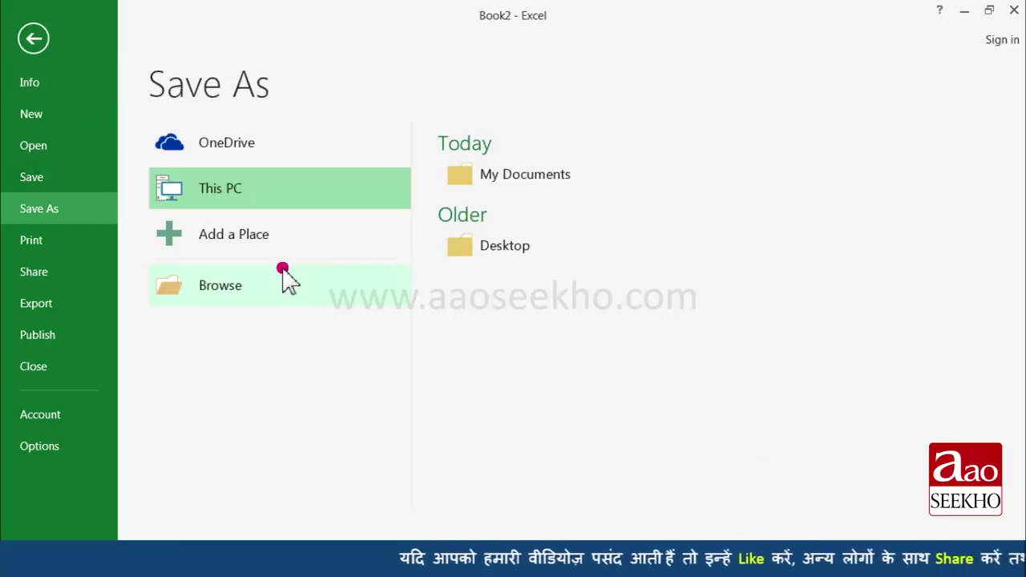
click(279, 152)
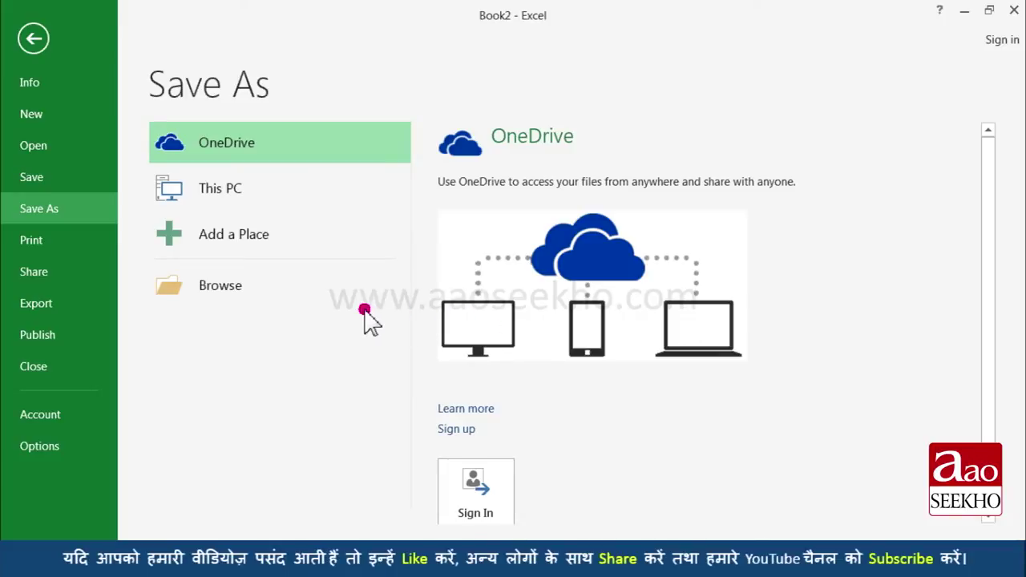
click(269, 194)
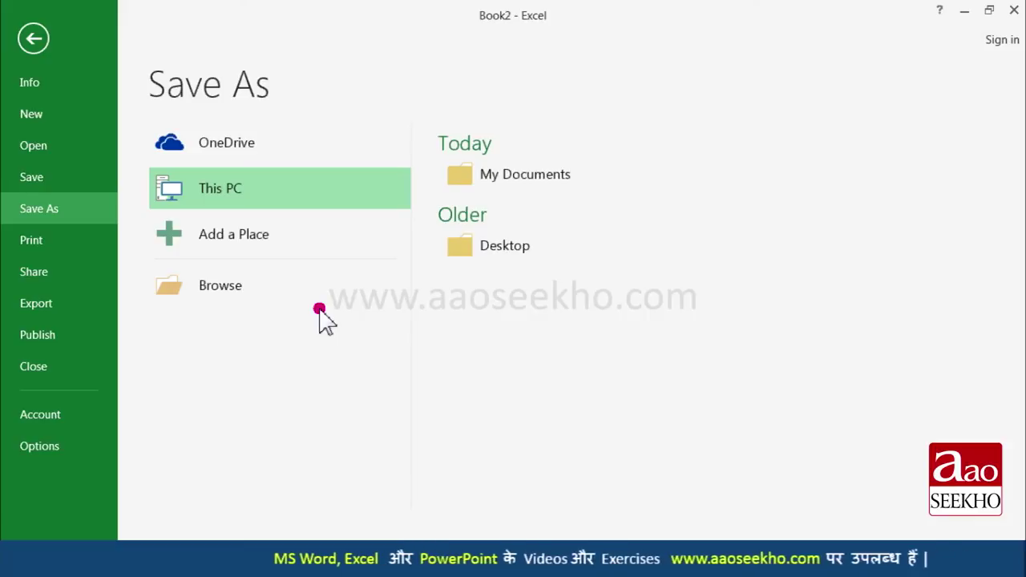
click(275, 289)
drag(158, 155, 154, 281)
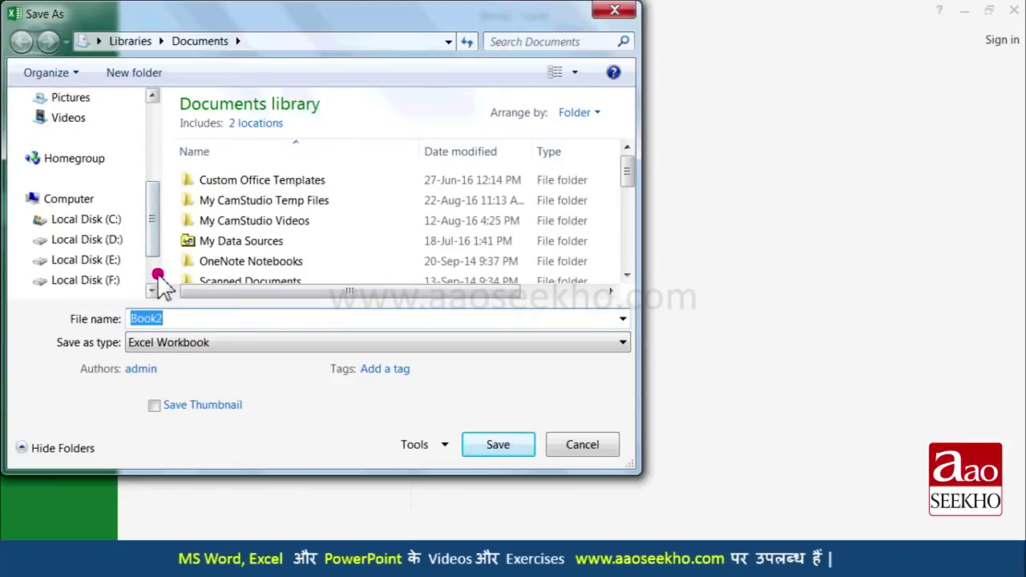
Step: Save the workbook to Local Disk (E:) under the name 'Excercise 1'
click(110, 262)
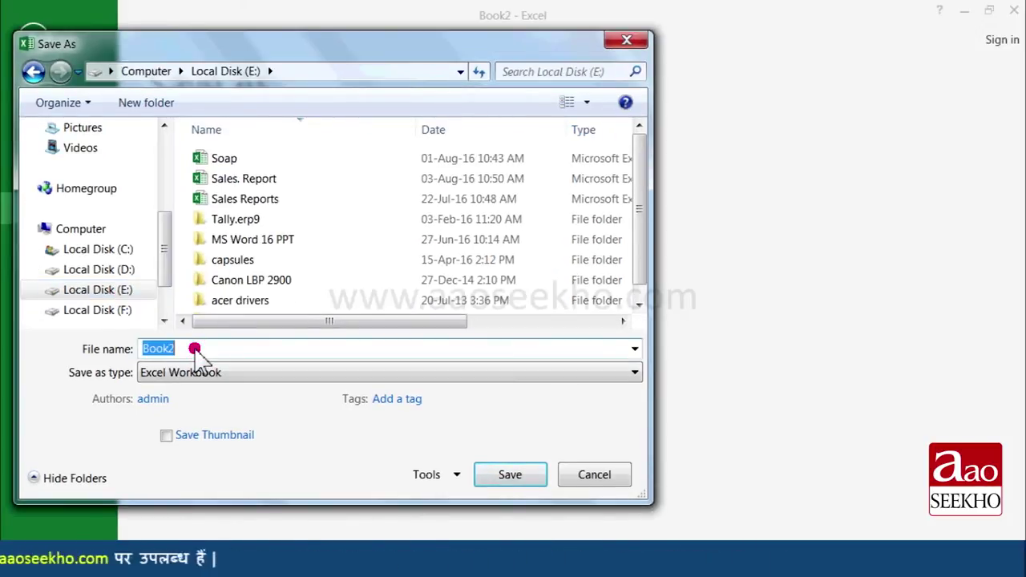
text(E)
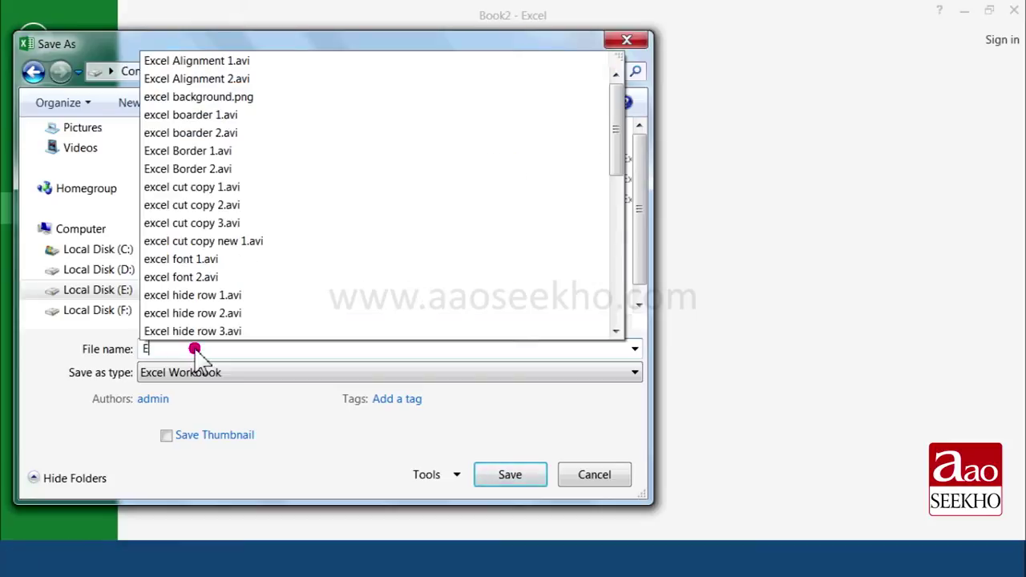
text(xcercise 1)
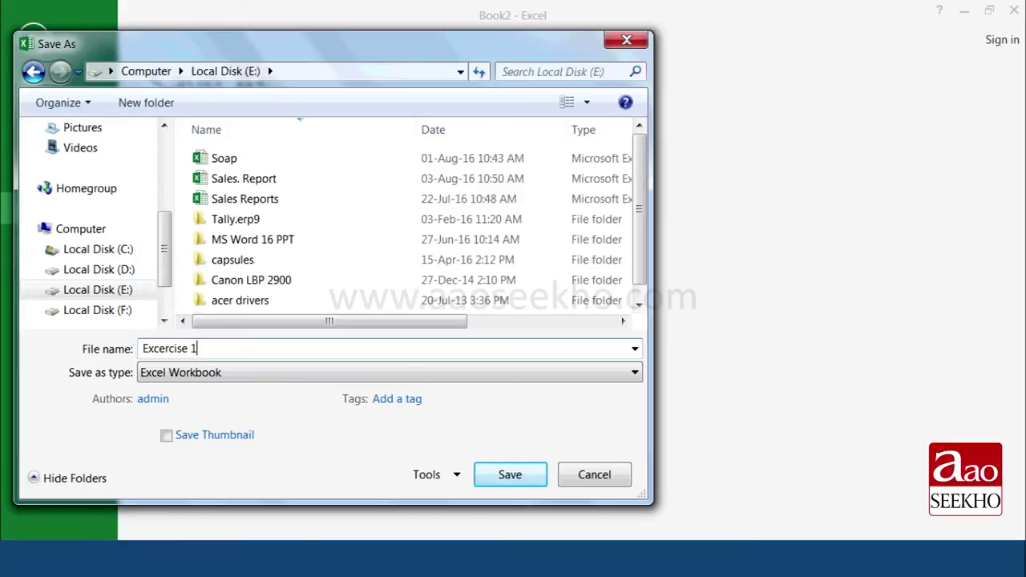
click(511, 478)
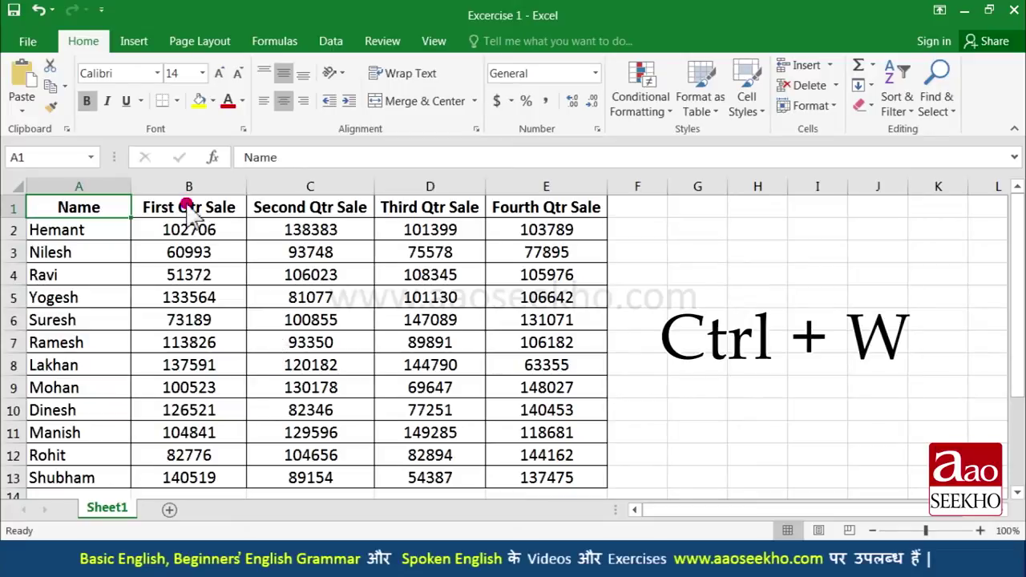
click(29, 44)
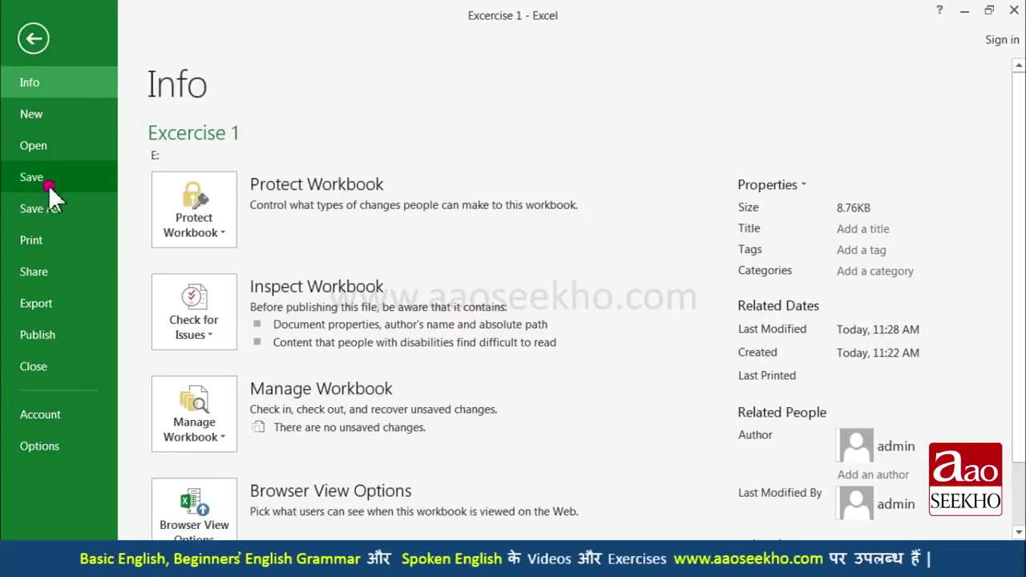
click(48, 370)
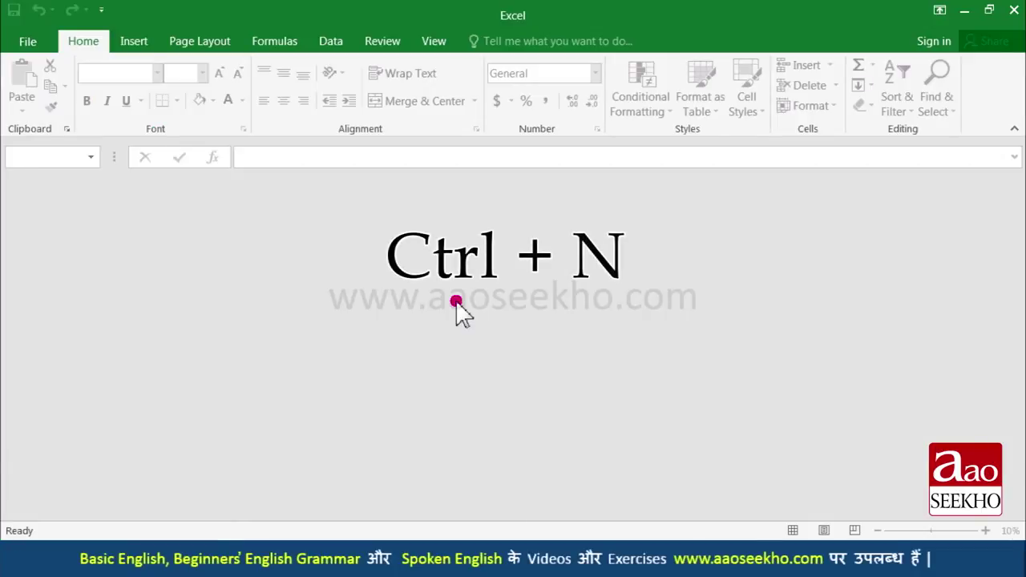
key(ctrl+n)
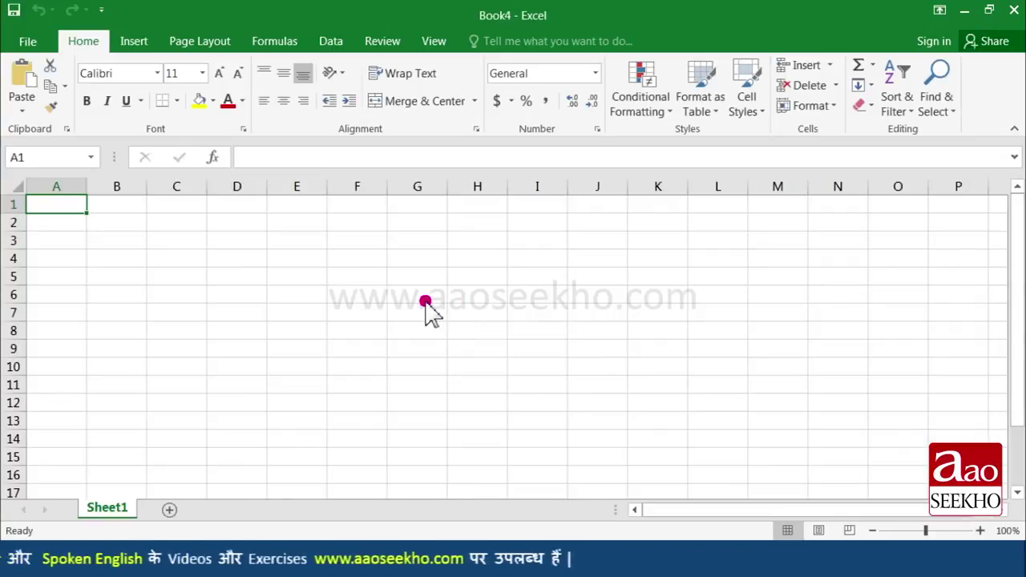
text(How to Save any workbook)
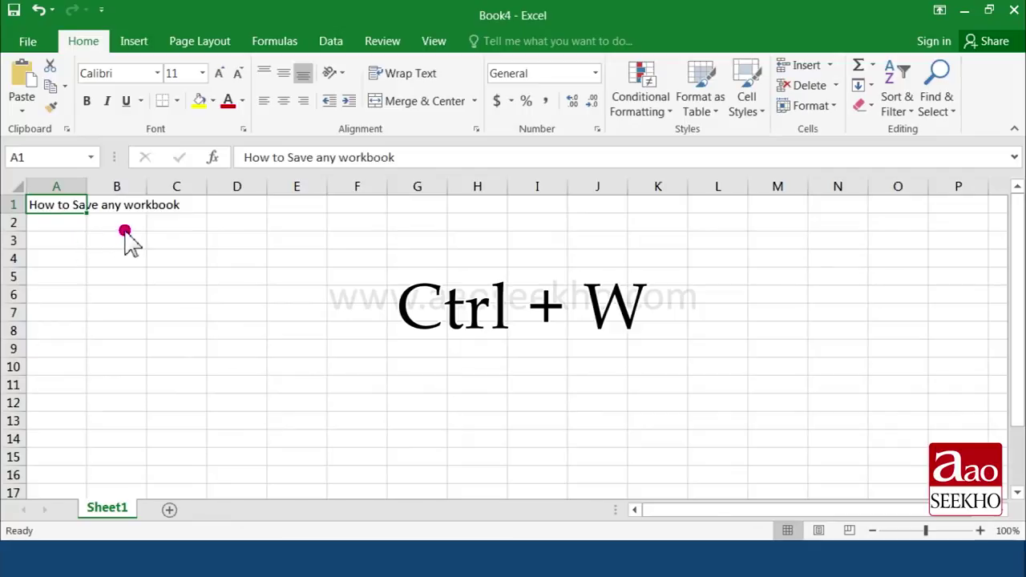
key(ctrl+w)
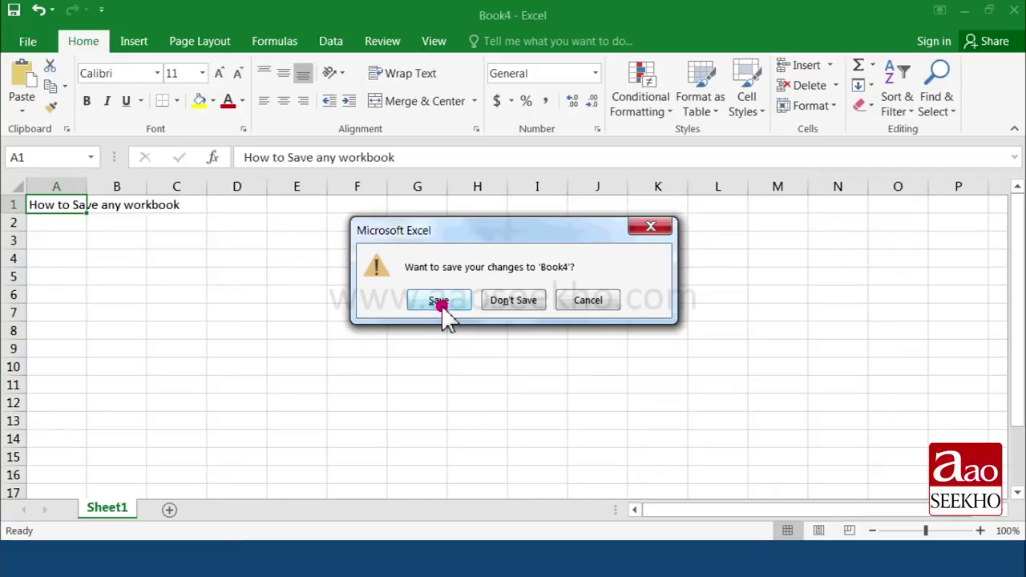
click(514, 306)
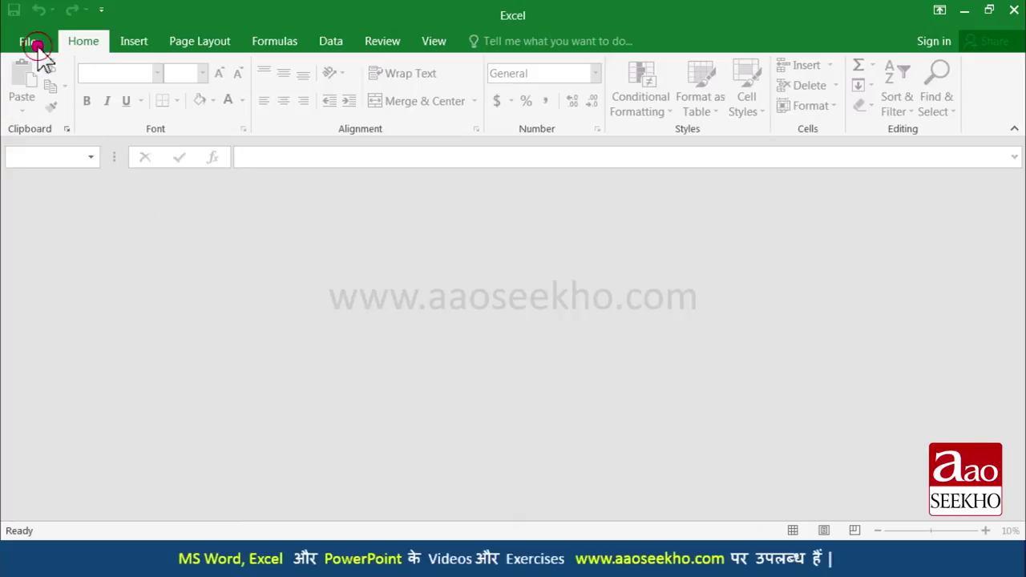
Step: Reopen the Excercise 1 workbook by browsing to Local Disk (E:)
click(36, 44)
click(35, 146)
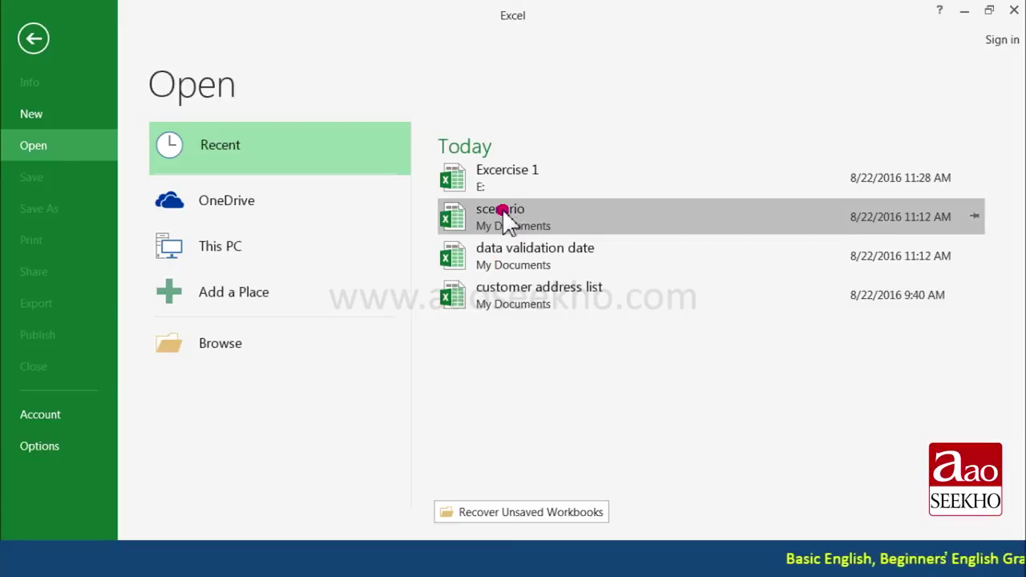
click(243, 346)
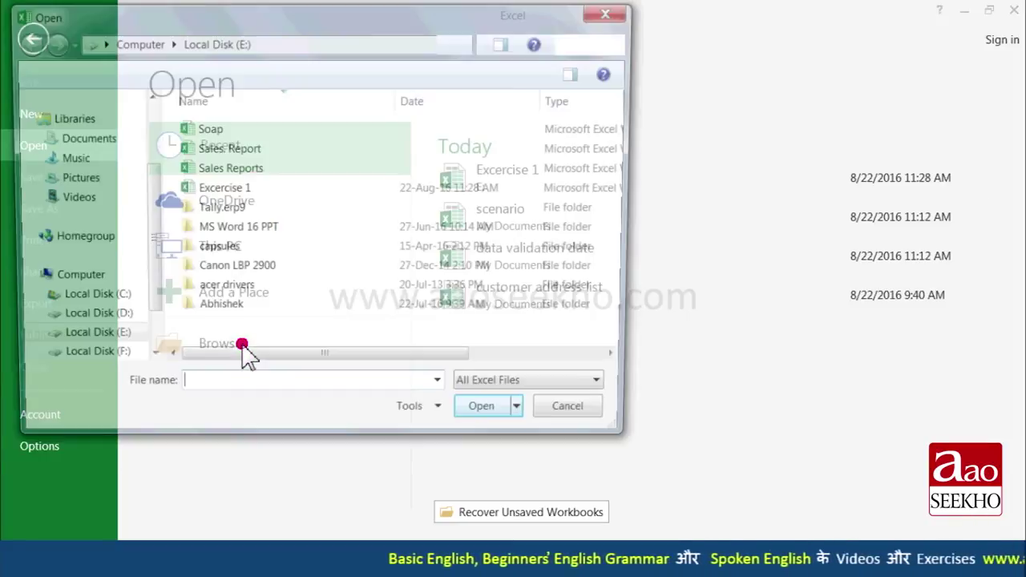
click(121, 344)
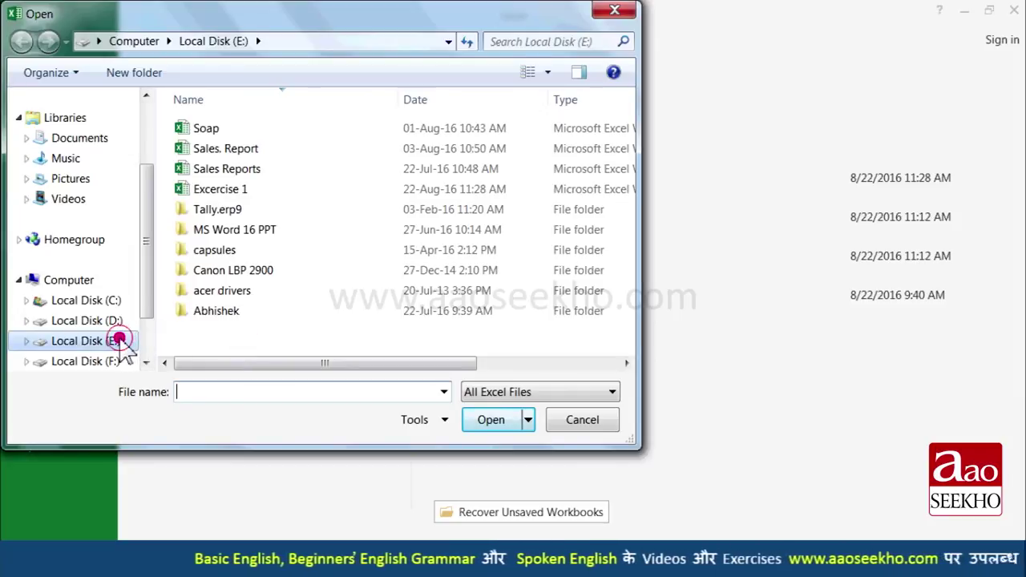
click(237, 189)
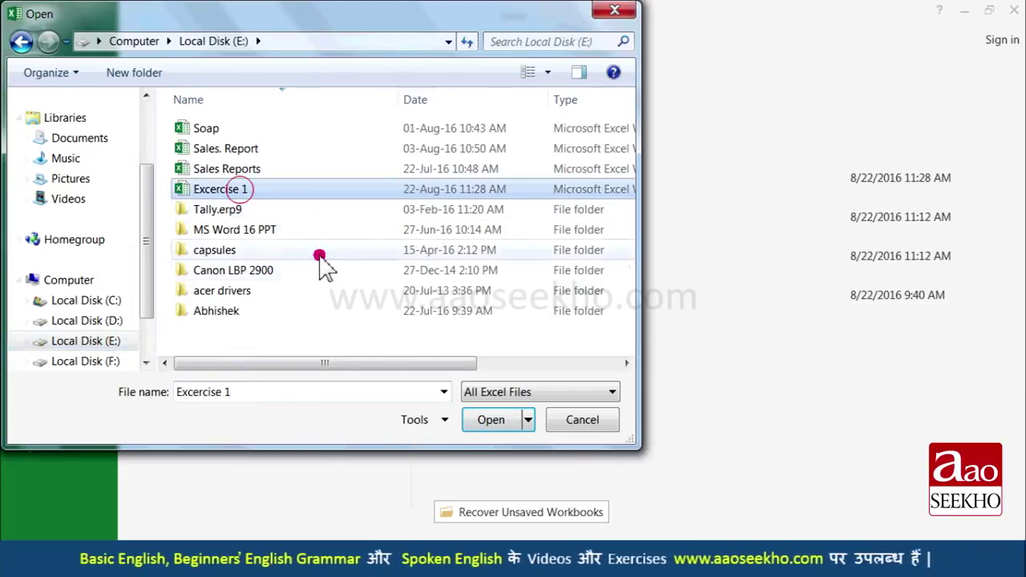
click(498, 422)
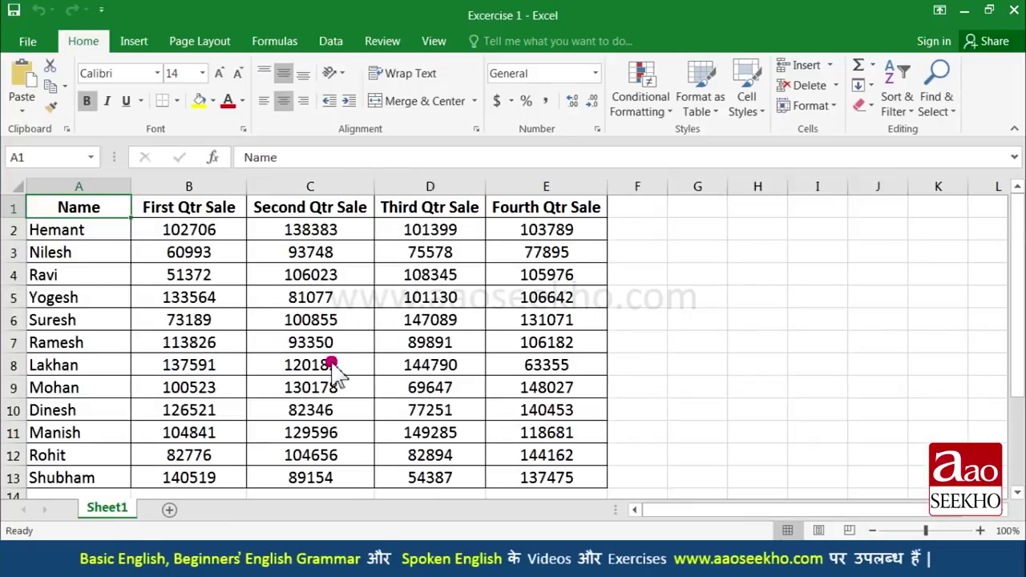
Step: Close Excercise 1, then show the Recent workbooks list with Ctrl+O
click(39, 45)
click(50, 358)
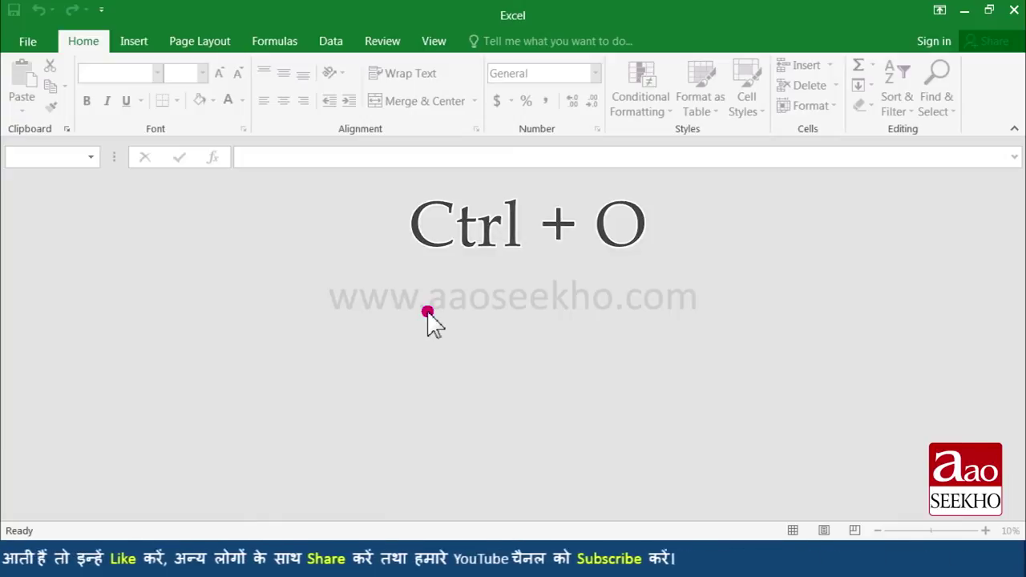
key(ctrl+o)
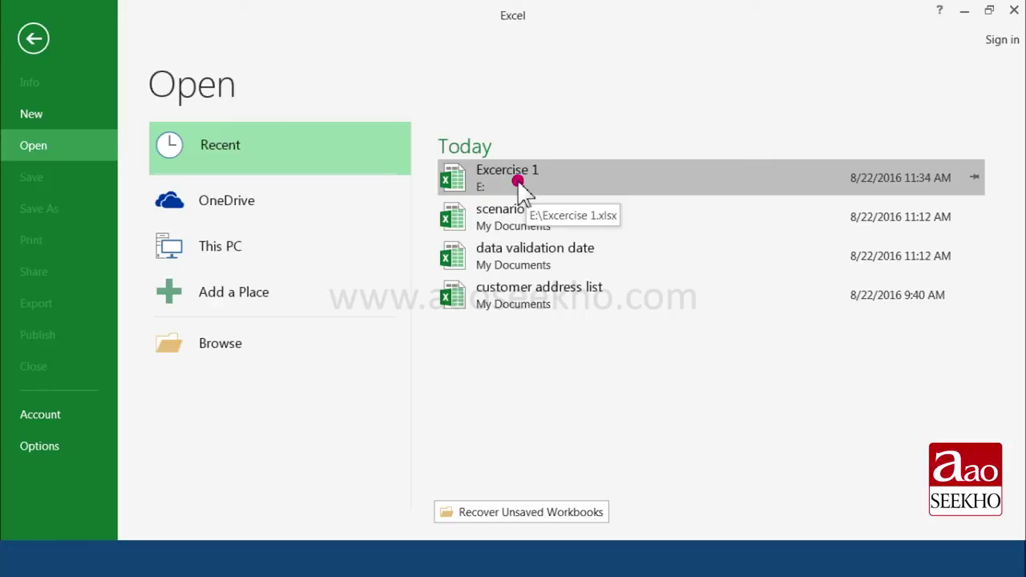
Step: Reopen Excercise 1 from Recent and replace Hemant in cell A2 with Anurag
click(518, 183)
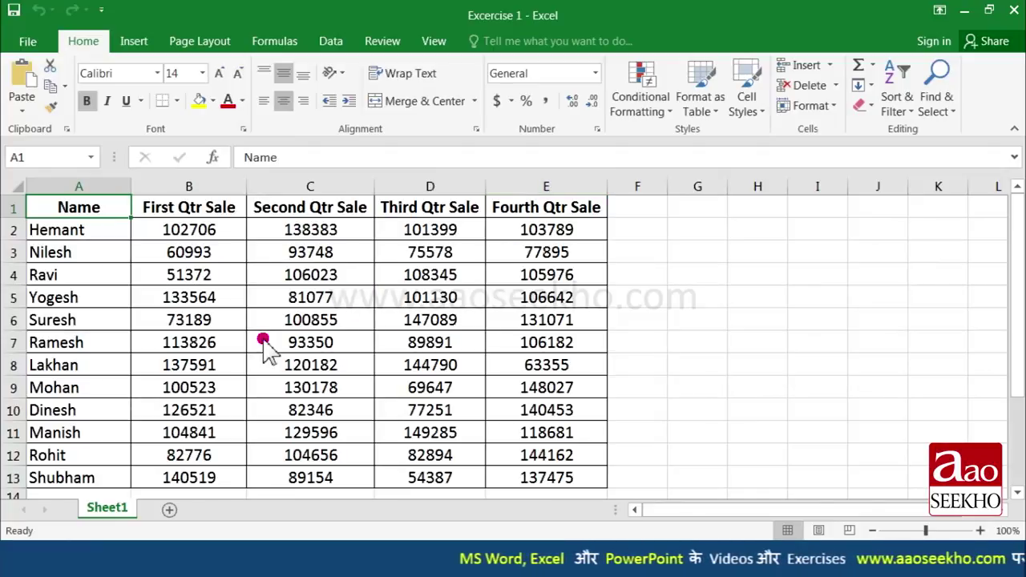
click(90, 232)
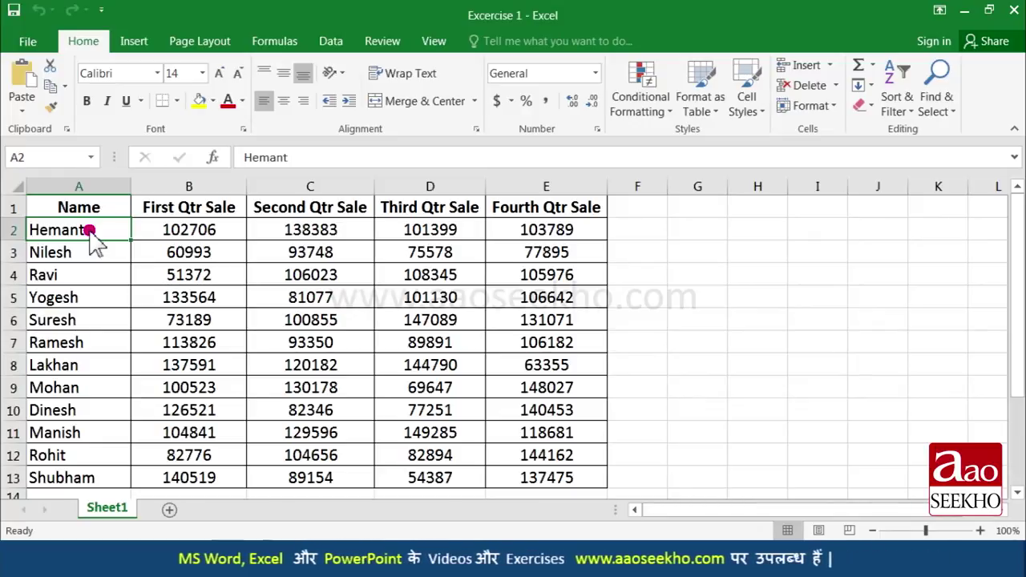
text(Anurag)
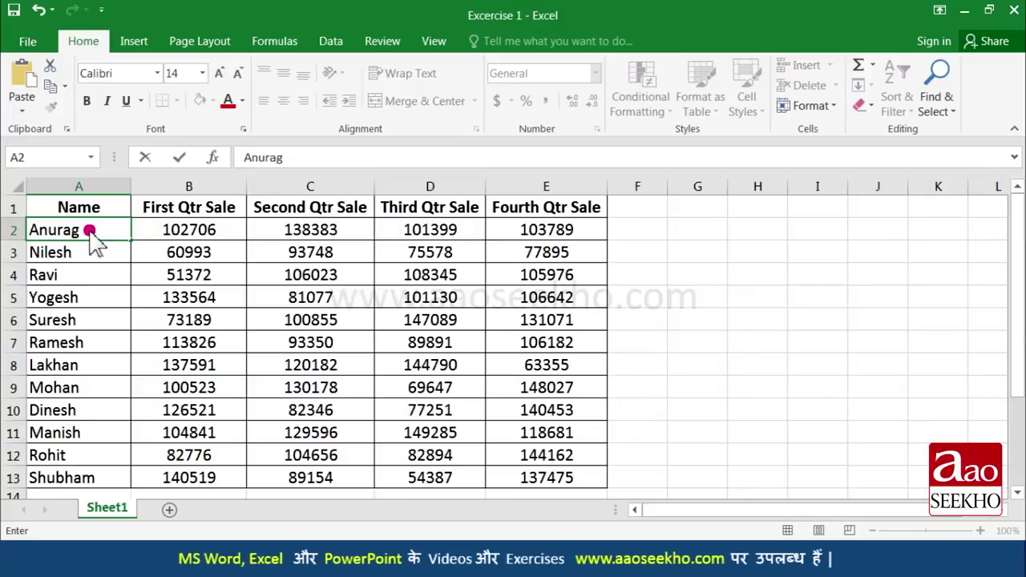
key(Return)
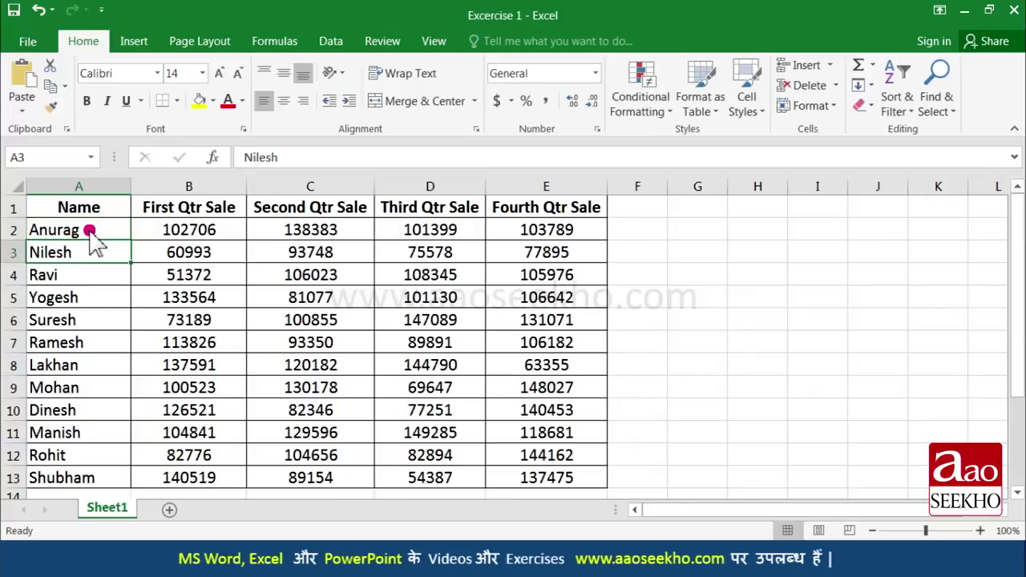
click(90, 233)
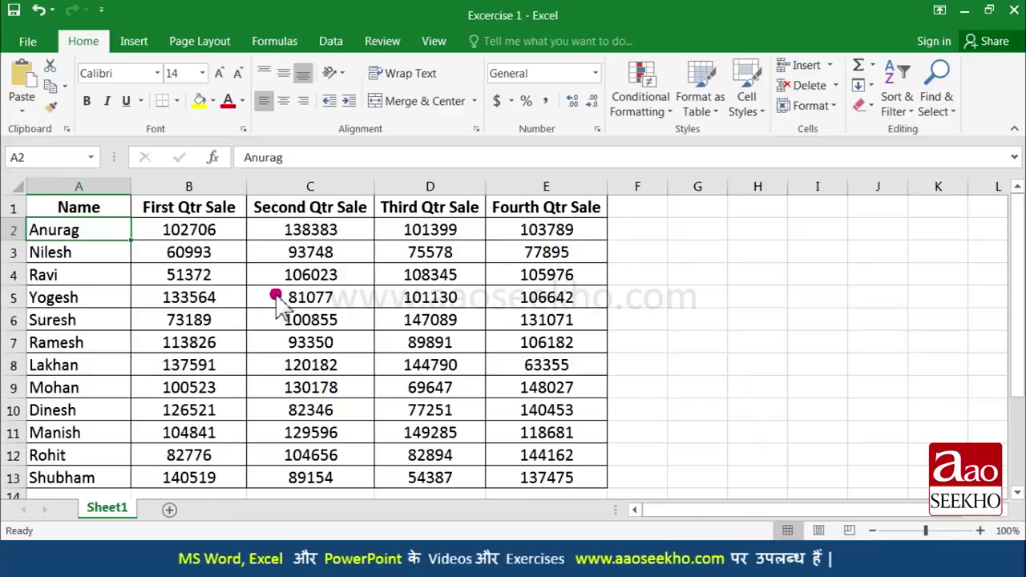
click(27, 40)
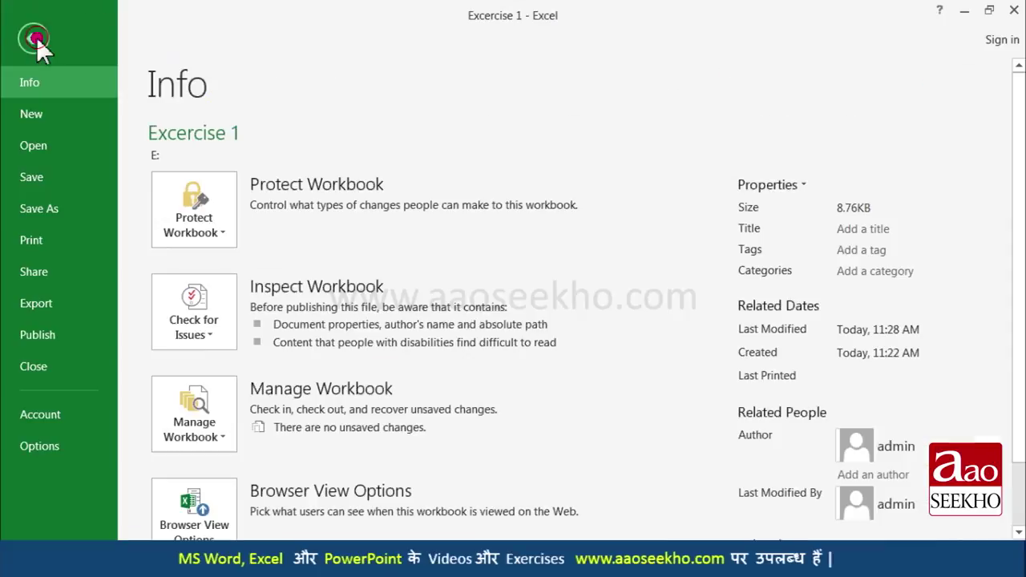
Step: Save the workbook to My Documents under the new name 'Excercise 1 edited'
click(41, 208)
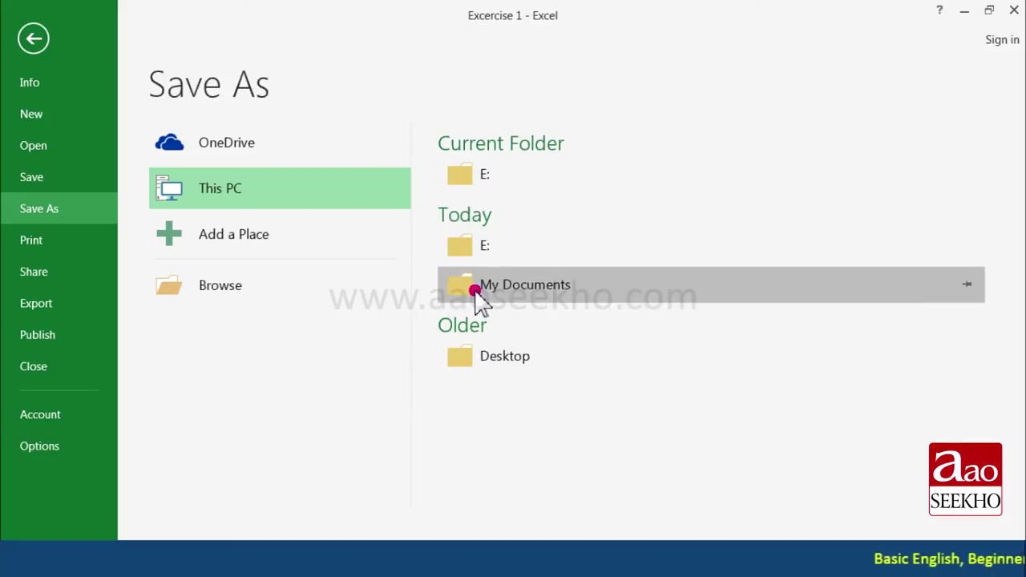
click(471, 287)
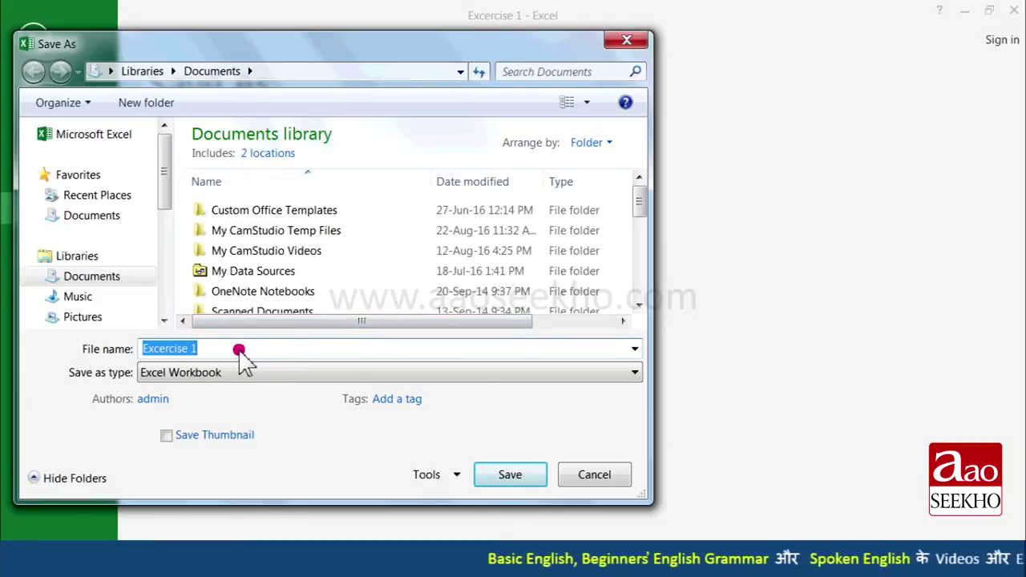
click(238, 349)
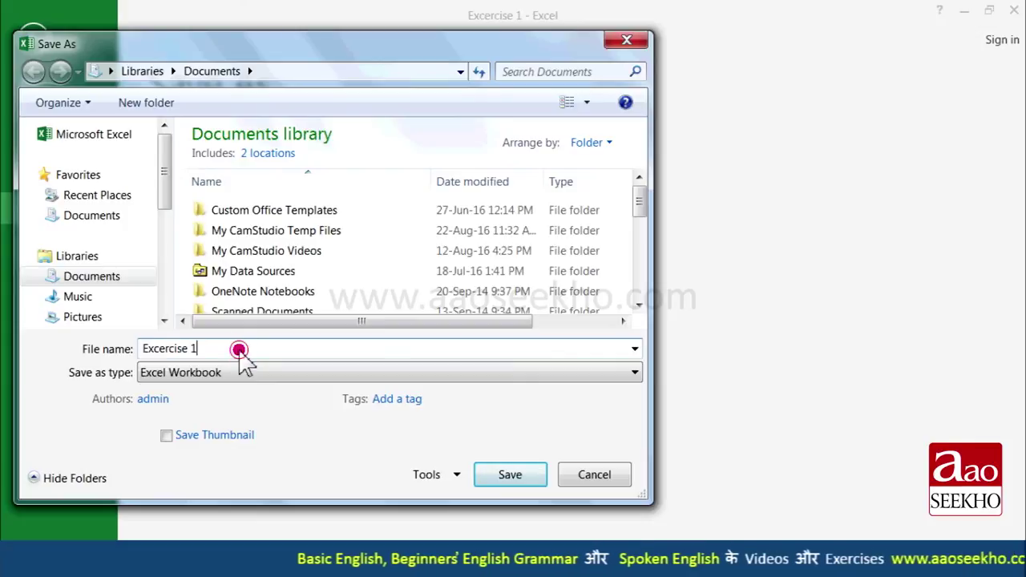
text(edited)
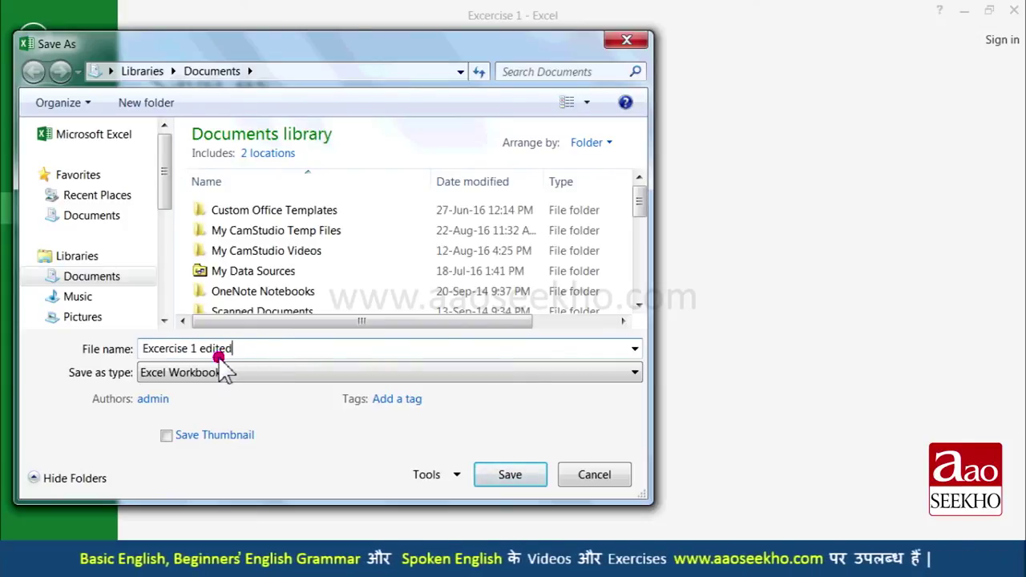
click(525, 477)
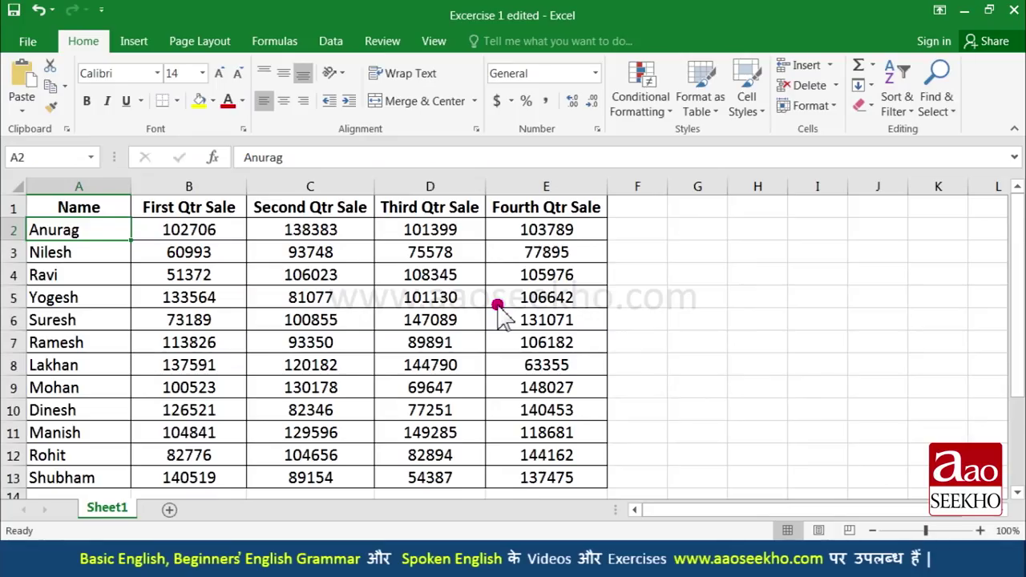